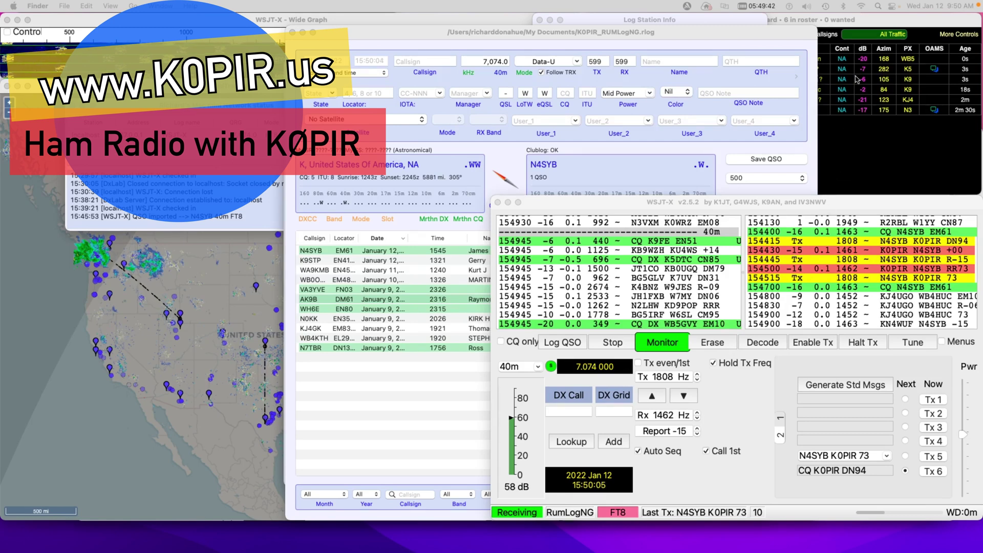
# Review GridTracker's Call Roster and map, and the UDP receive and forwarding ports in its General settings.
pyautogui.click(866, 26)
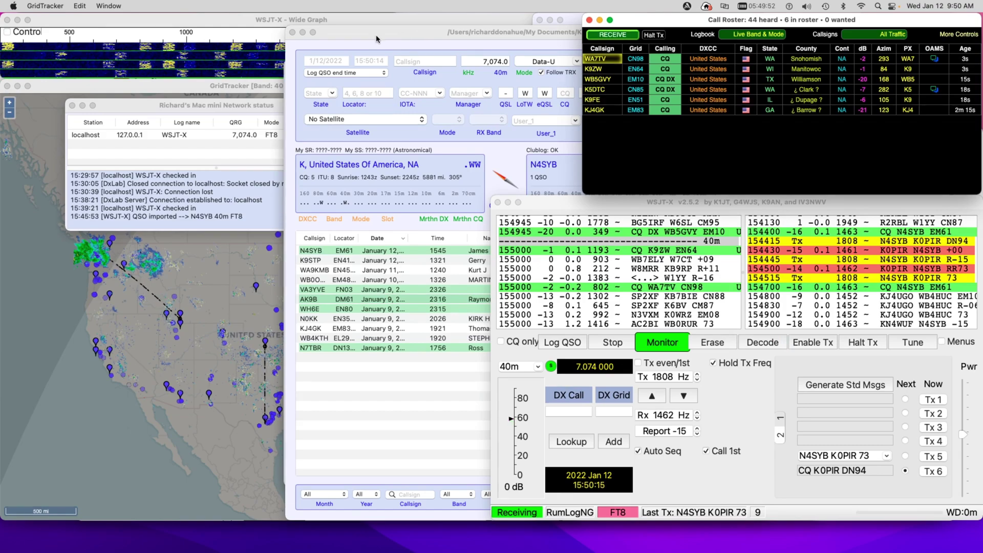
pyautogui.click(160, 110)
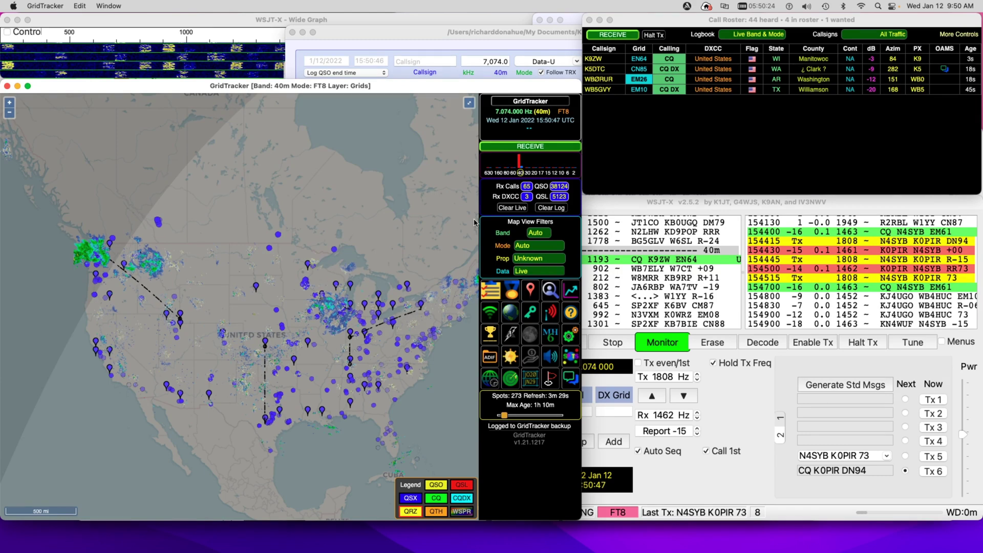
pyautogui.click(570, 336)
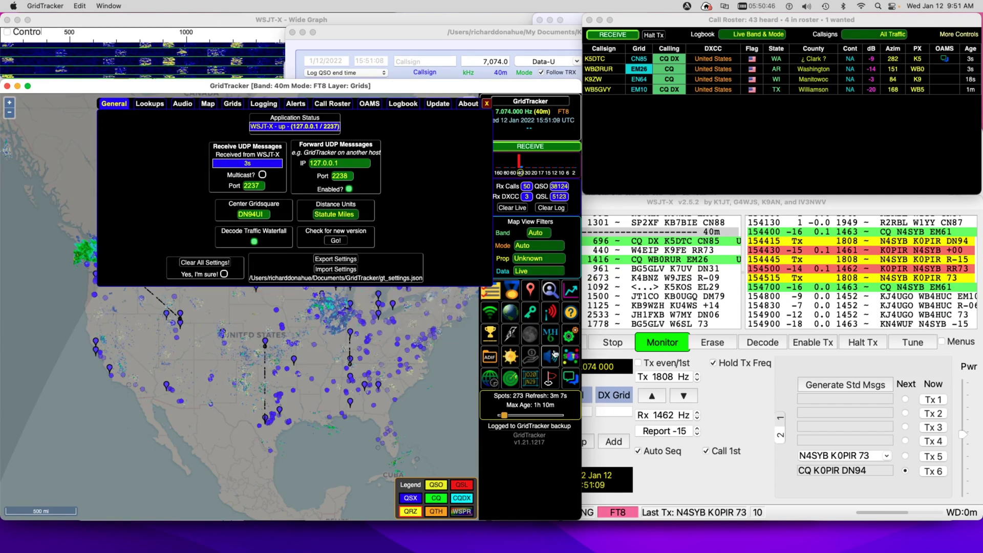
pyautogui.click(569, 338)
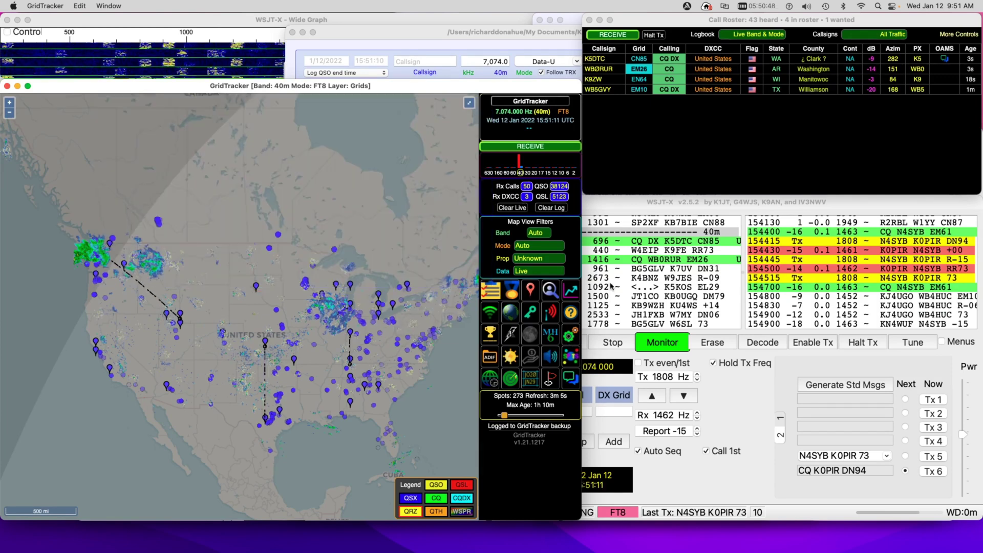
# Switch to RUMlogNG and review its General, TX 1 transceiver and UDP preferences, including the WSJT-X CAT and data ports.
pyautogui.click(458, 36)
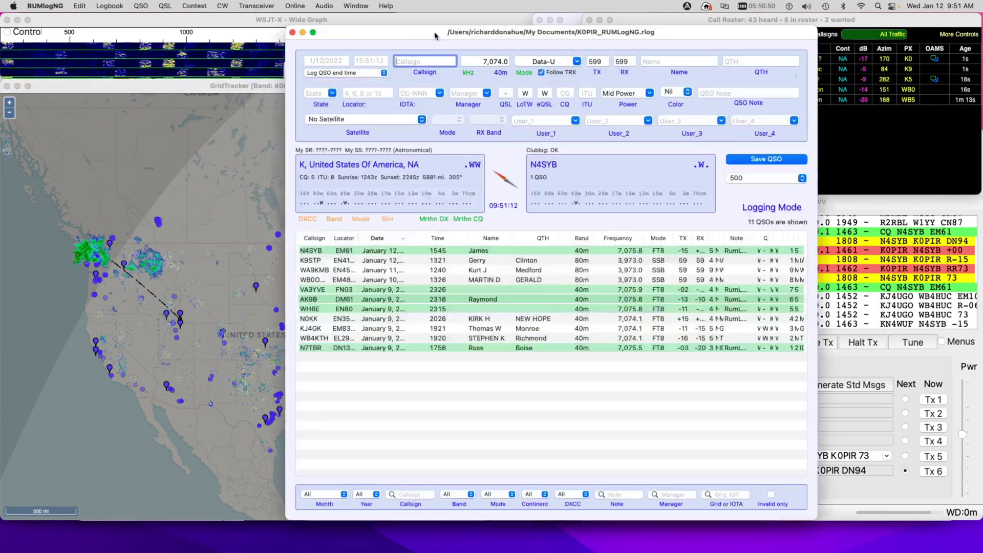
pyautogui.click(57, 8)
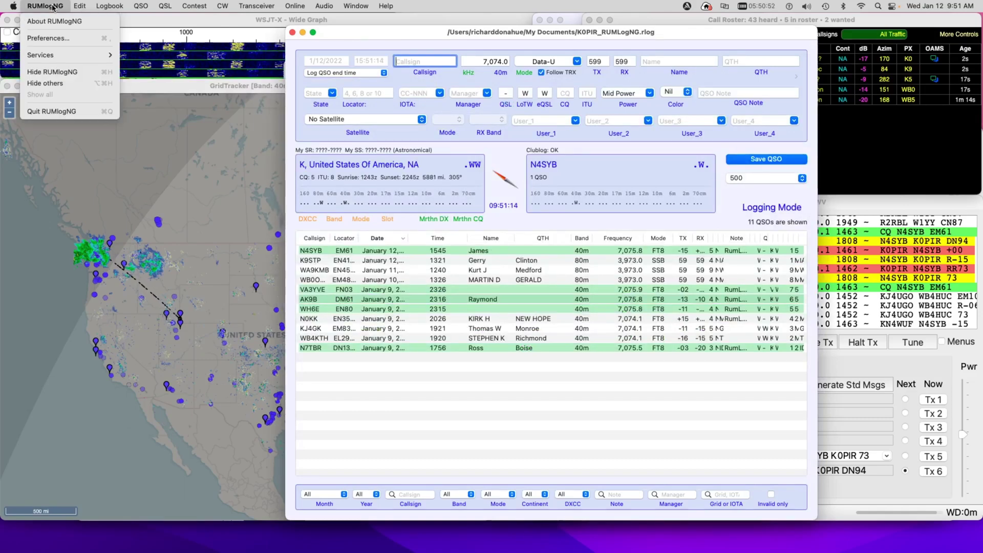
pyautogui.click(34, 39)
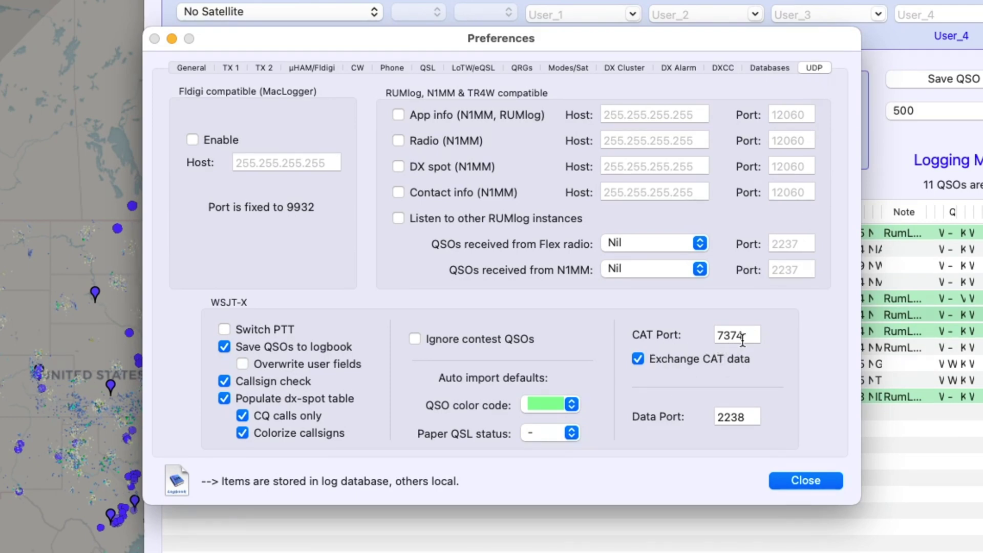
pyautogui.click(192, 68)
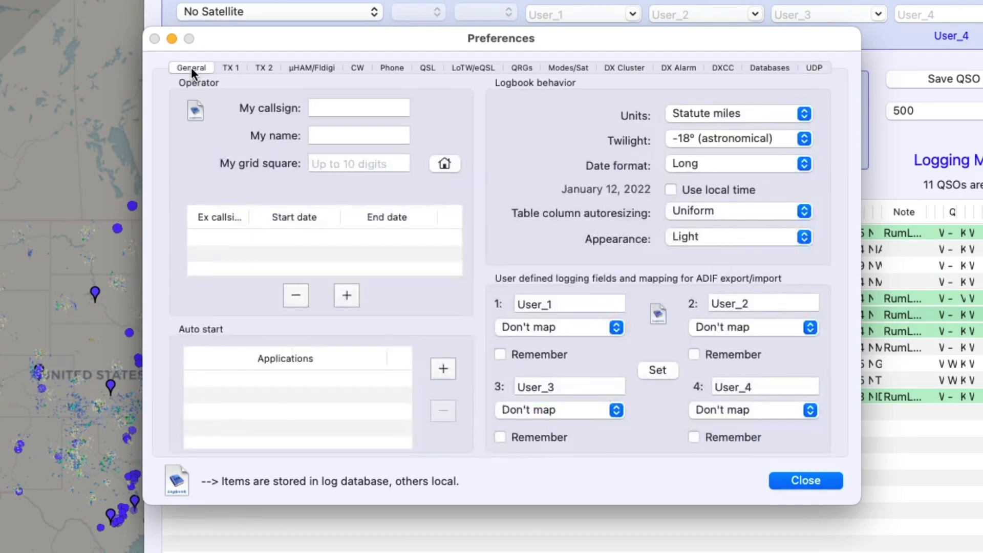
pyautogui.click(230, 68)
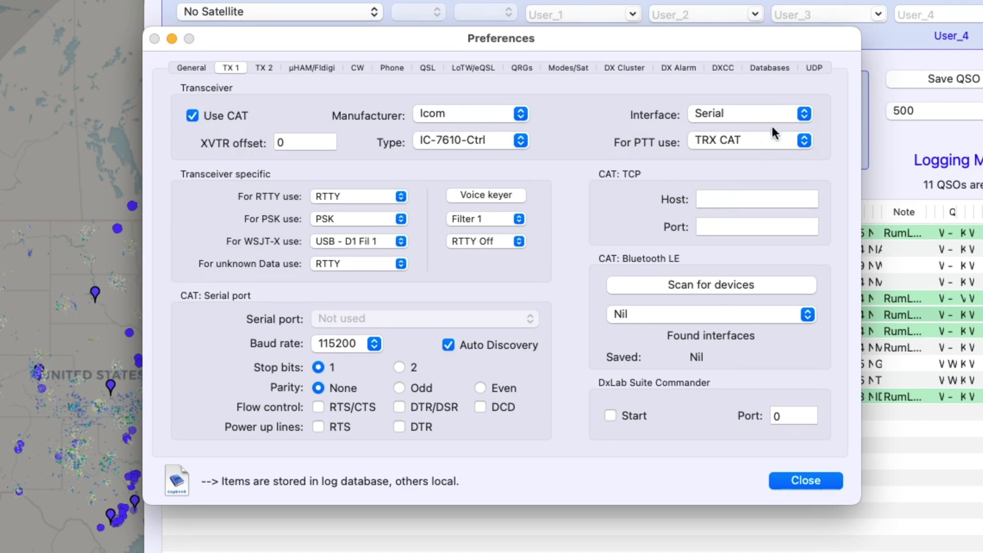
pyautogui.click(814, 69)
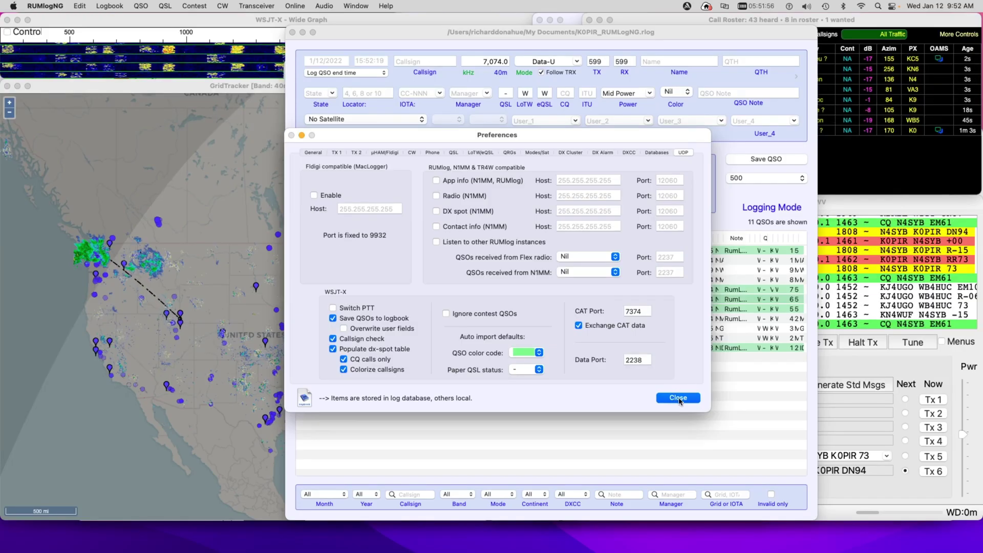
pyautogui.click(678, 398)
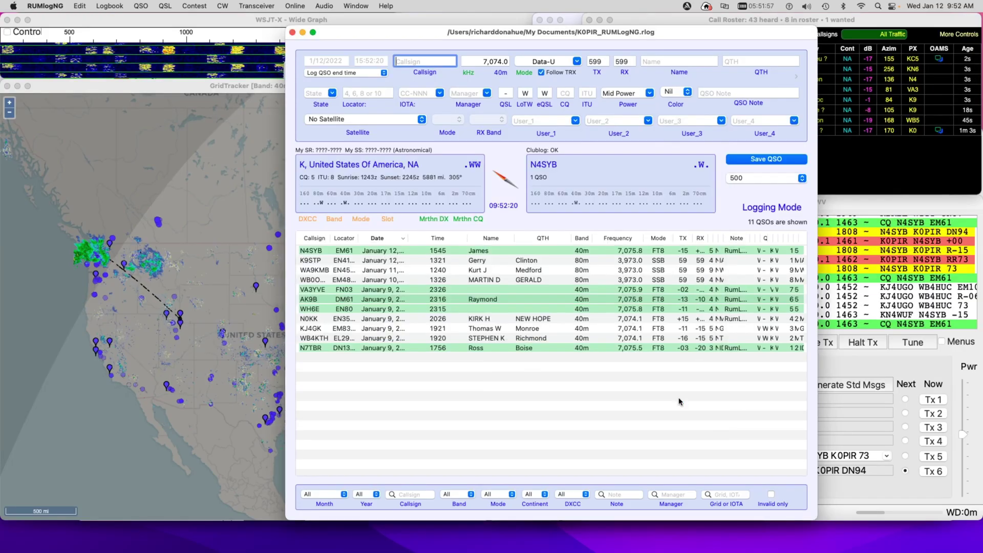
# Switch to GridTracker and call the Louisiana station in grid EM30 from the Call Roster.
pyautogui.click(253, 136)
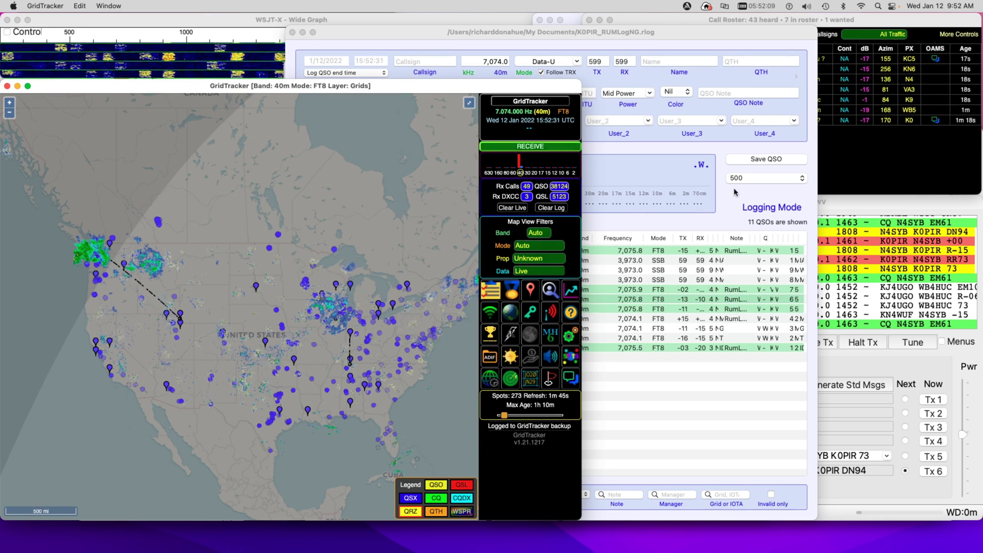
pyautogui.click(883, 22)
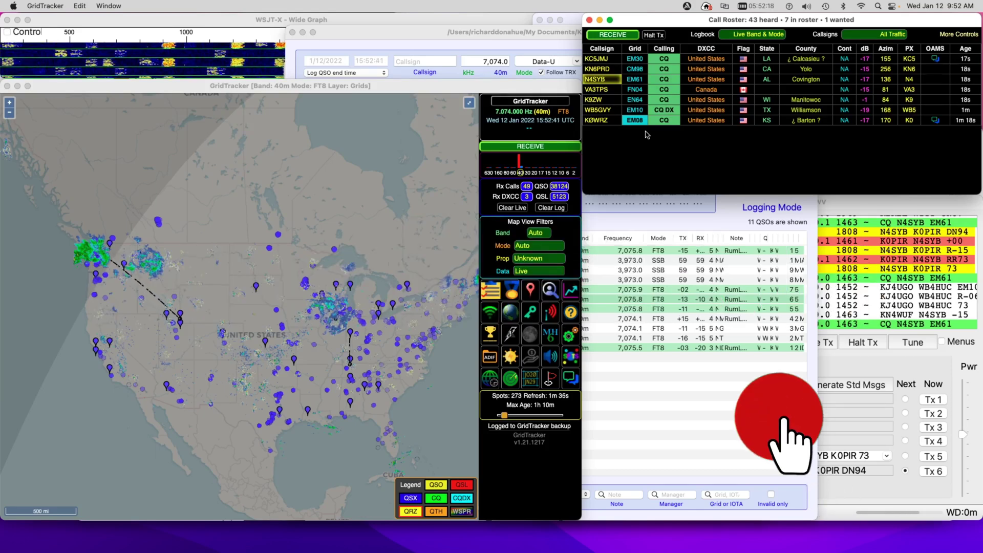
pyautogui.click(604, 58)
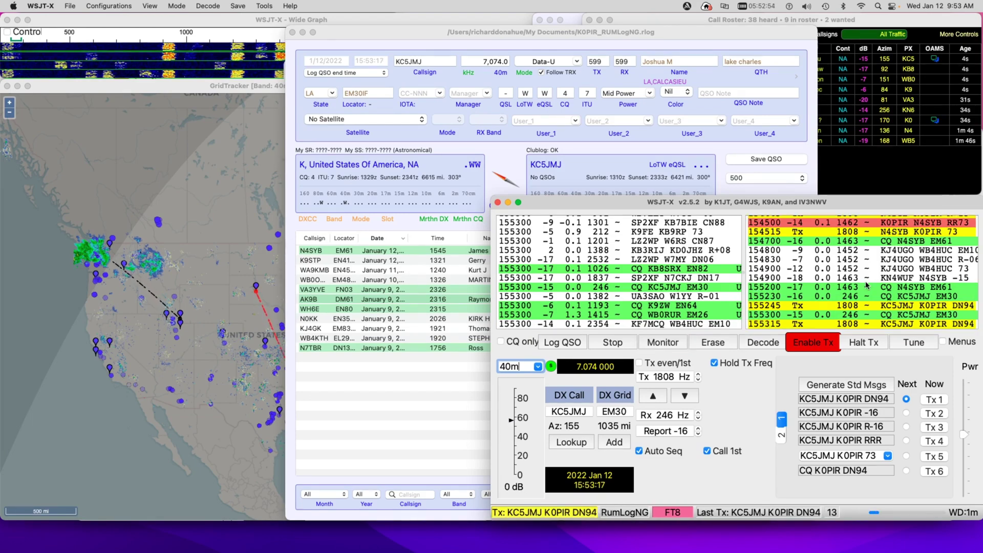
pyautogui.click(901, 20)
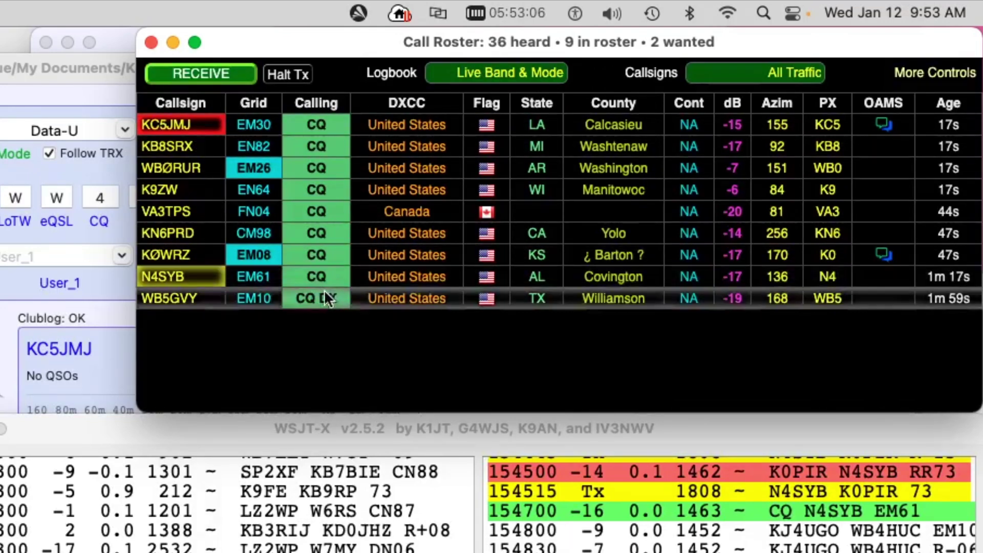
pyautogui.click(315, 128)
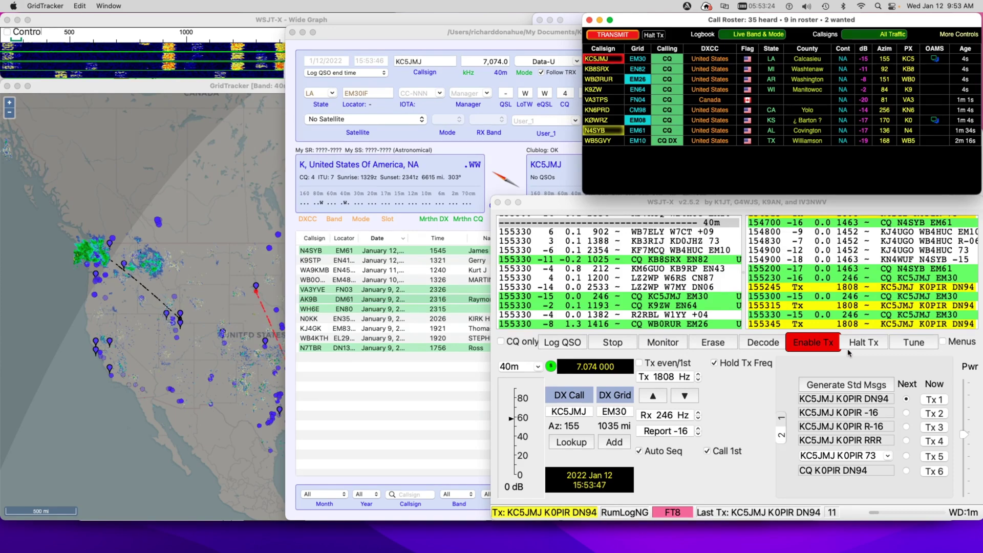
pyautogui.click(367, 35)
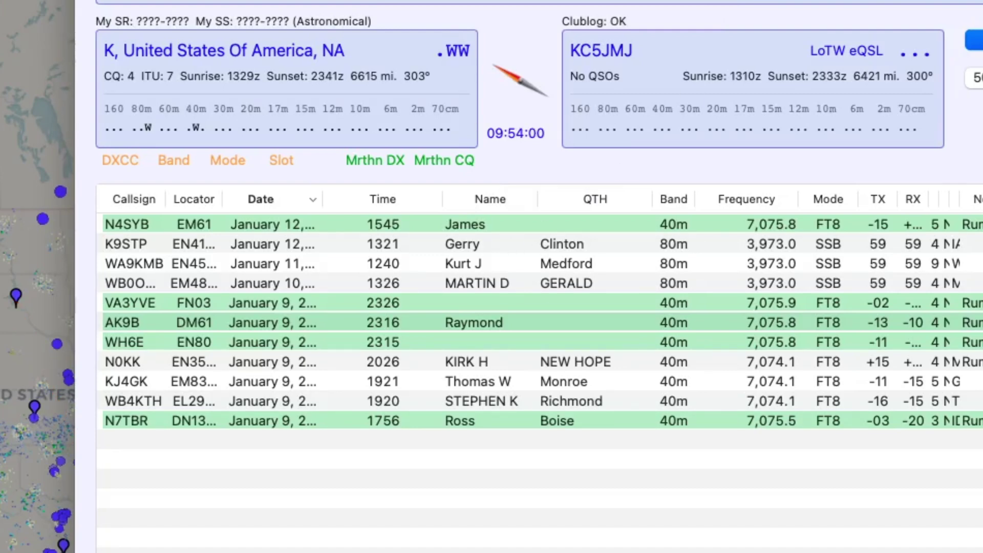
pyautogui.click(315, 225)
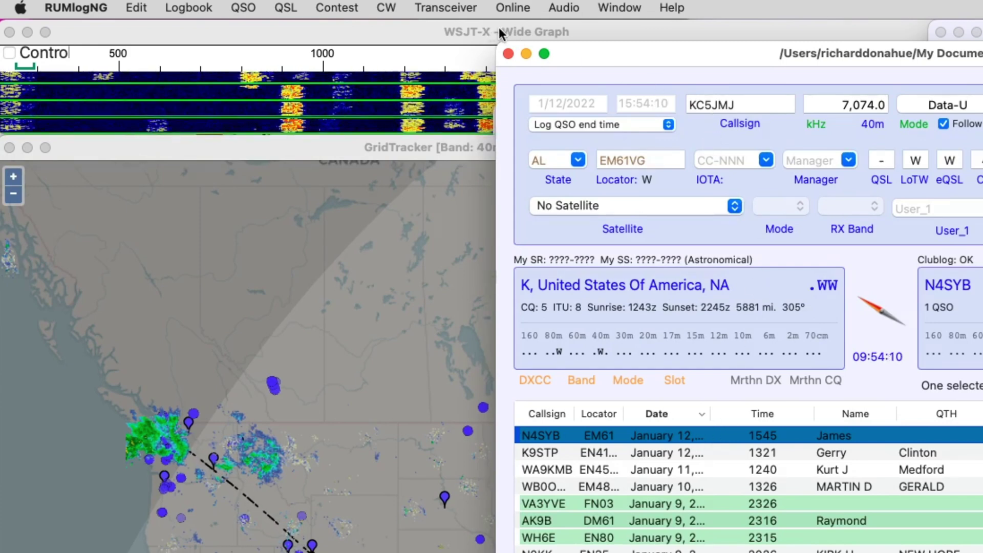
pyautogui.click(243, 7)
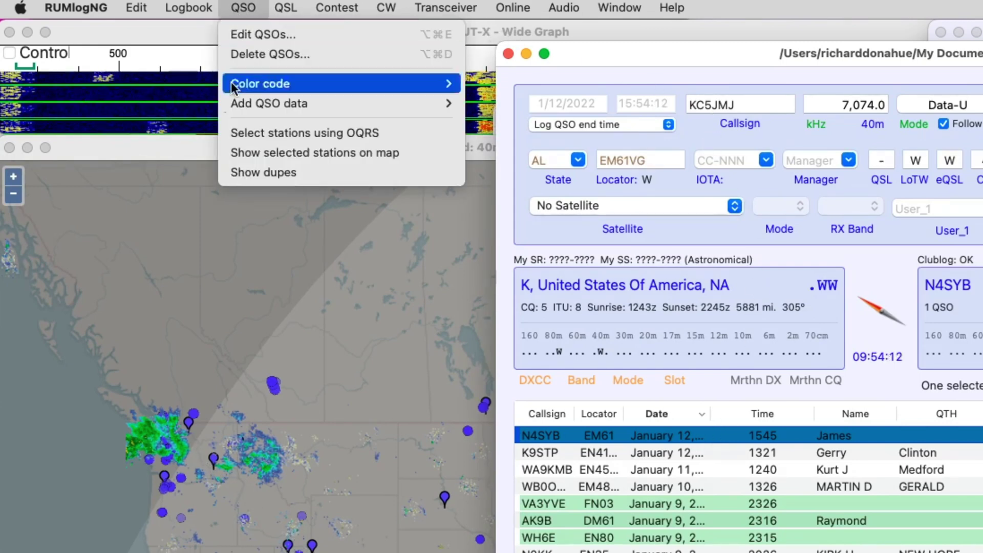
pyautogui.moveTo(245, 102)
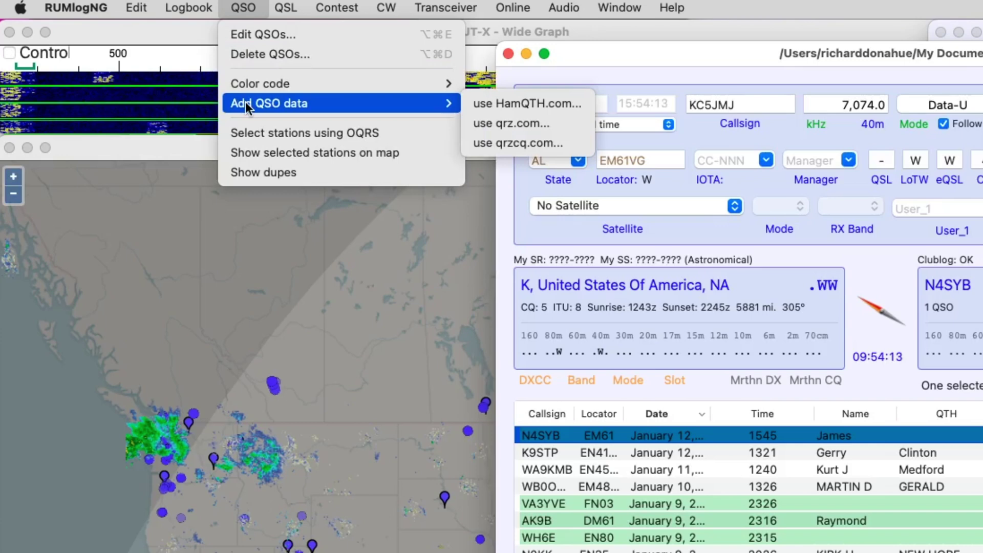
pyautogui.click(490, 123)
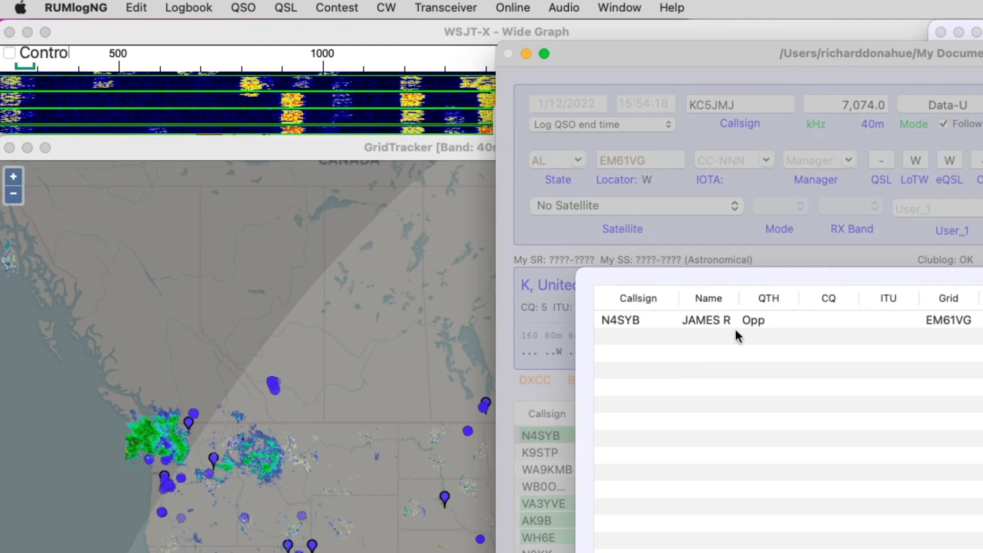
pyautogui.click(759, 322)
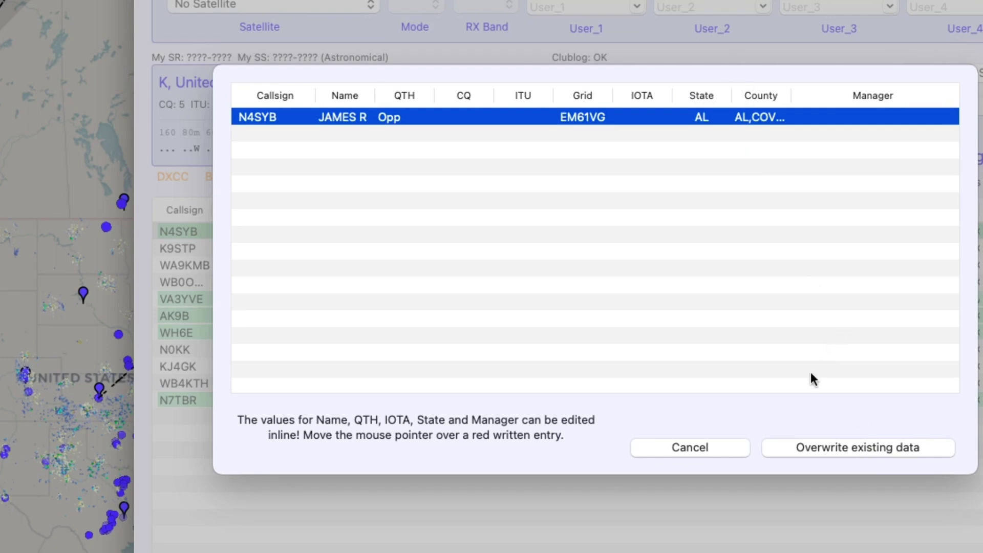
pyautogui.click(711, 447)
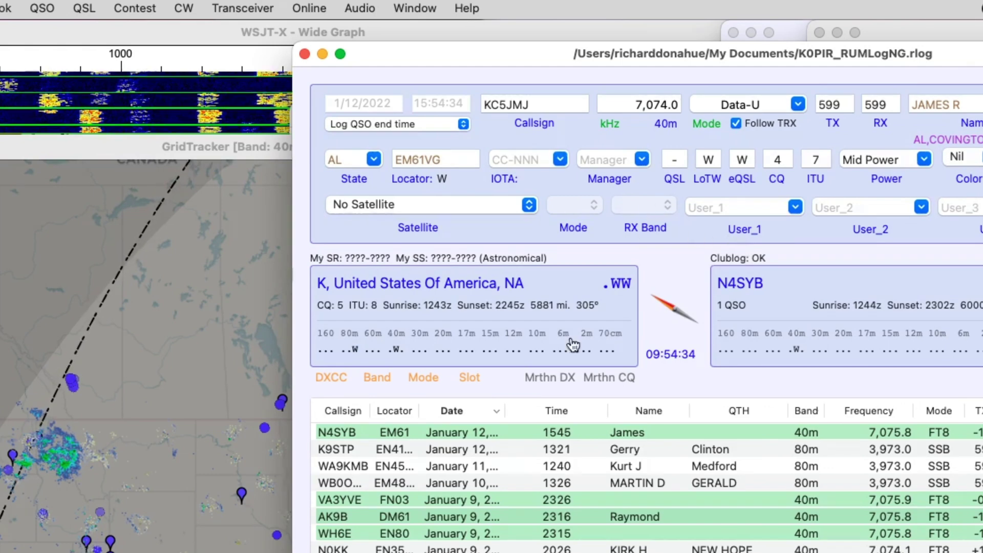
# In the RUMlogNG logbook, overwrite the 1545 QSO from grid EM61 with the station data from qrz.com.
pyautogui.click(453, 433)
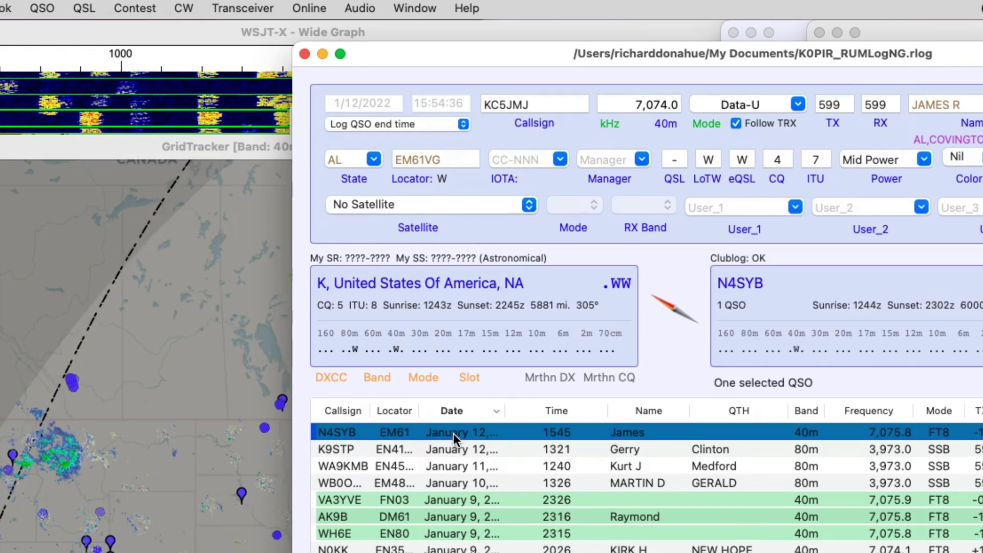
pyautogui.click(43, 8)
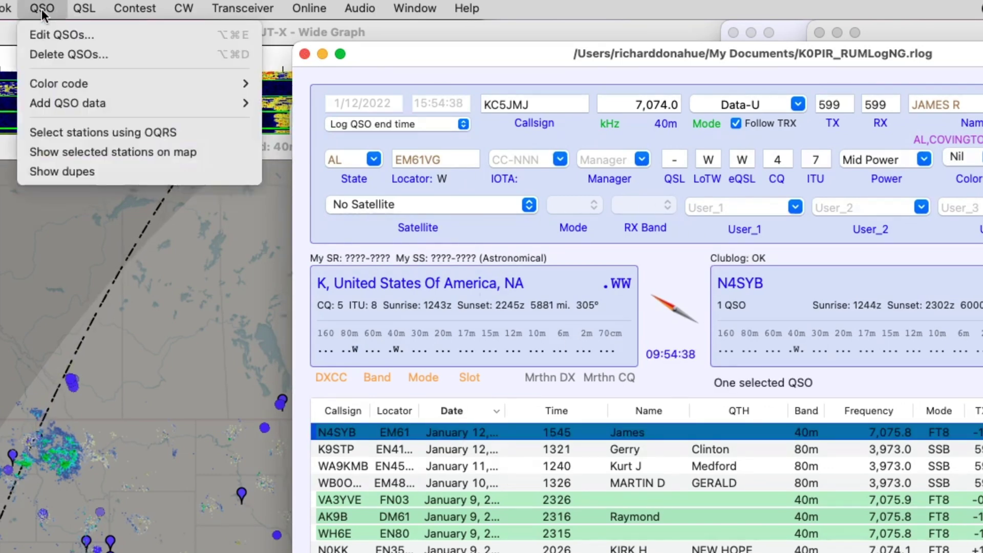
pyautogui.moveTo(45, 97)
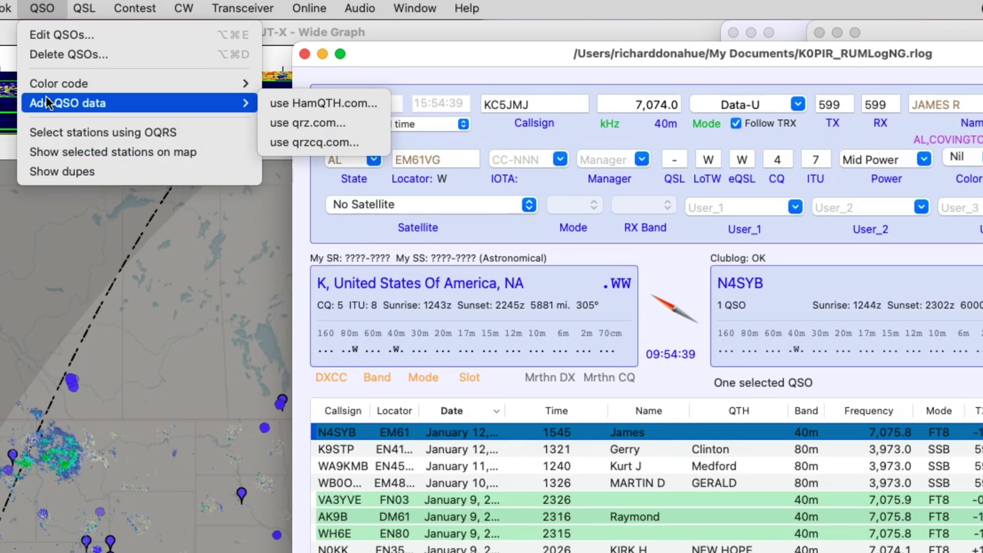
pyautogui.click(279, 123)
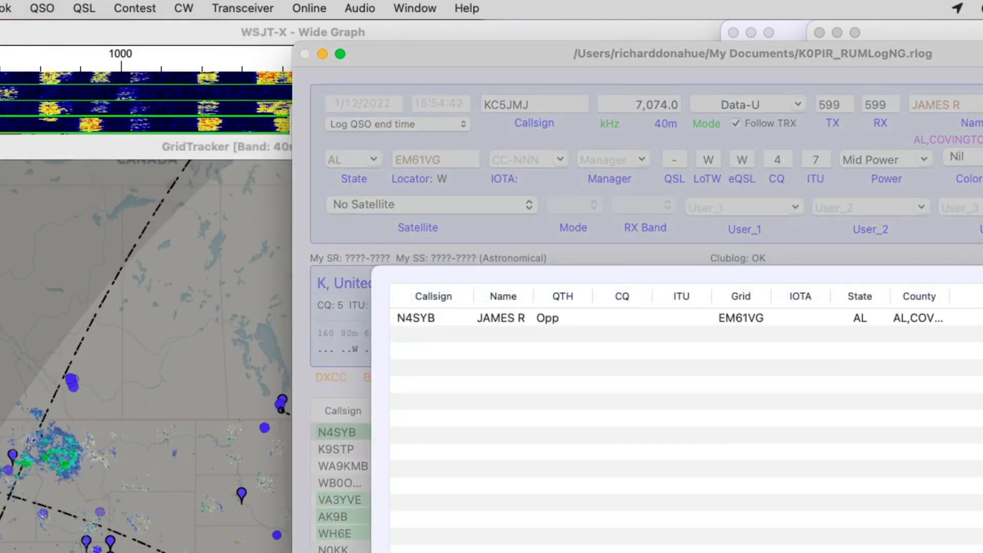
pyautogui.click(874, 318)
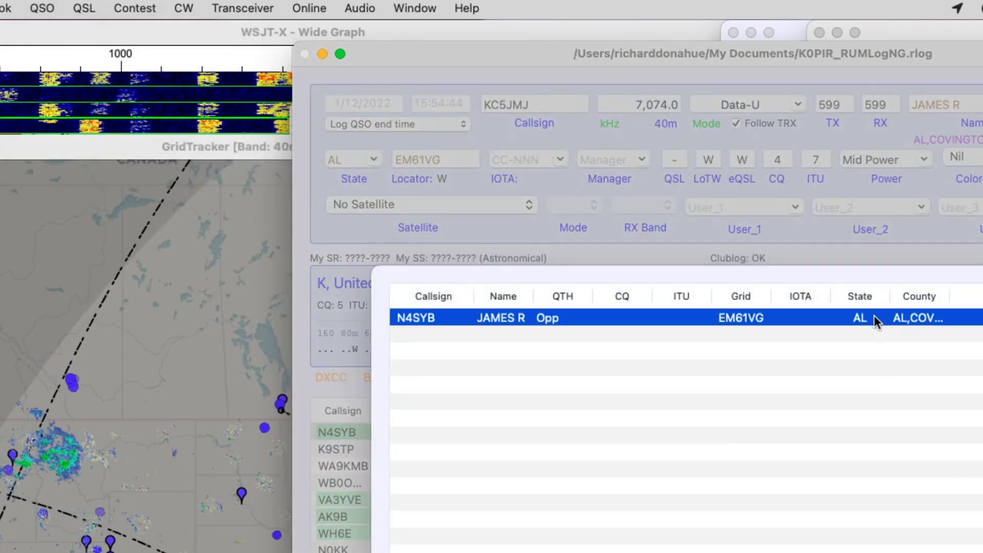
pyautogui.click(694, 459)
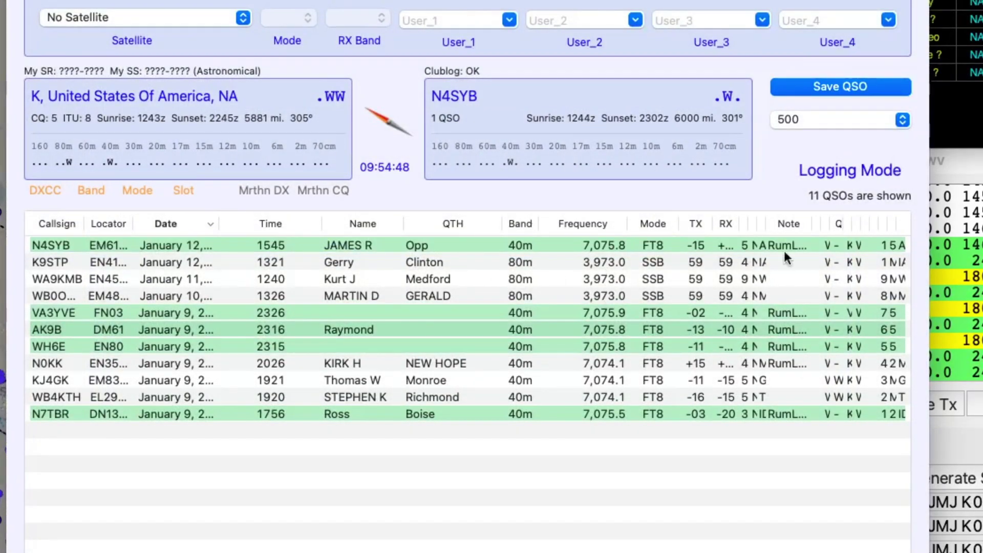
# Return to GridTracker's Call Roster and call the Texas station in grid EL09.
pyautogui.press('super+Tab')
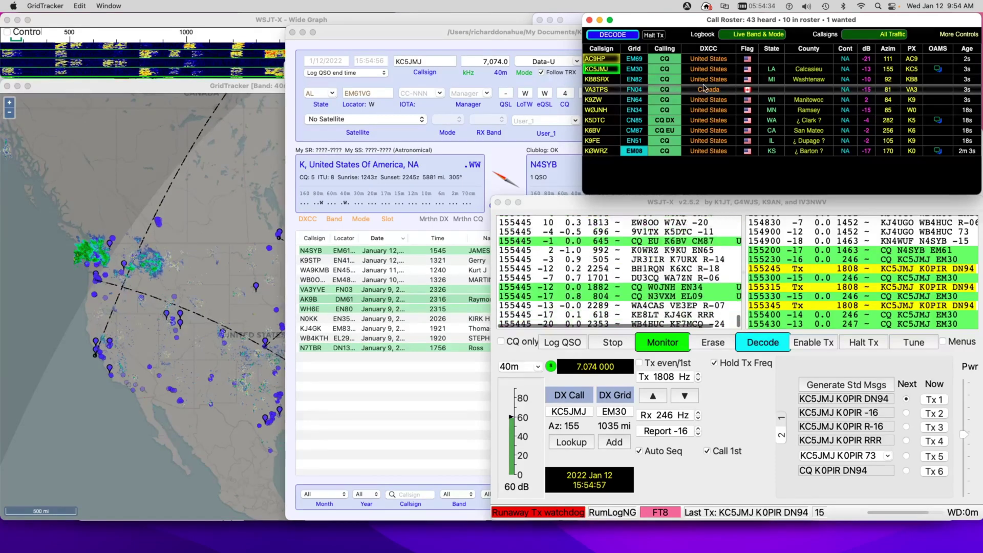
pyautogui.click(604, 60)
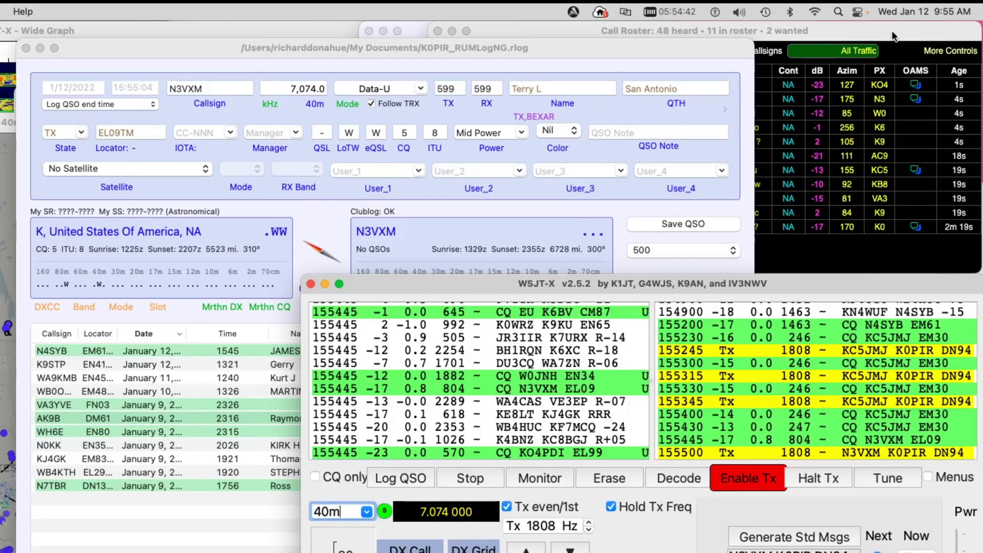
pyautogui.click(892, 30)
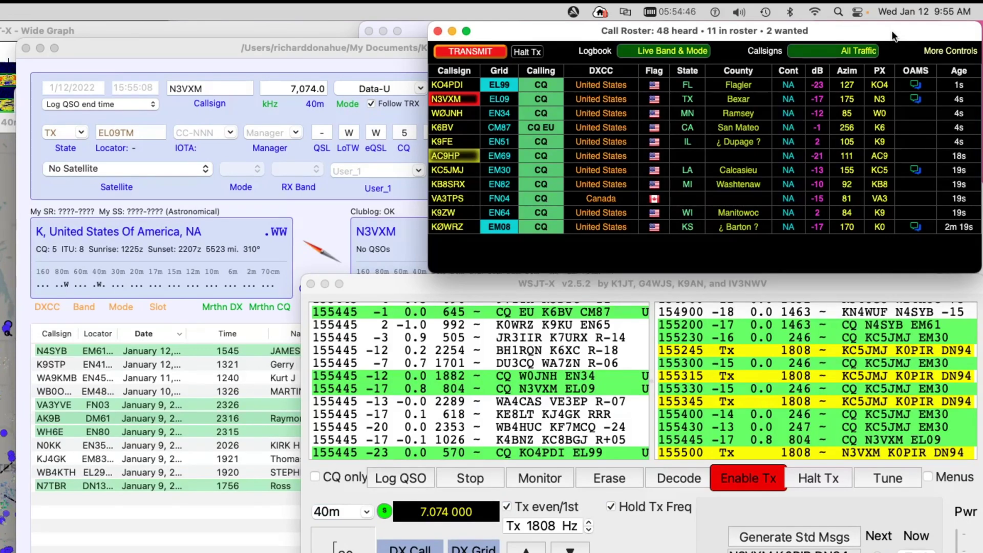
# Check the called station's path on the GridTracker map and its lookup details in RUMlogNG's Log Station Info.
pyautogui.click(297, 55)
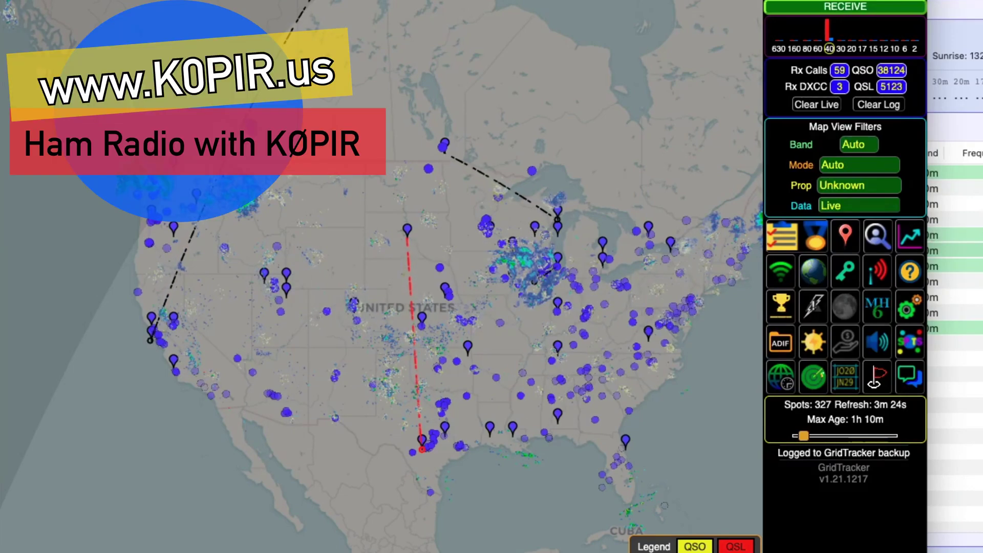
pyautogui.press('super+Tab')
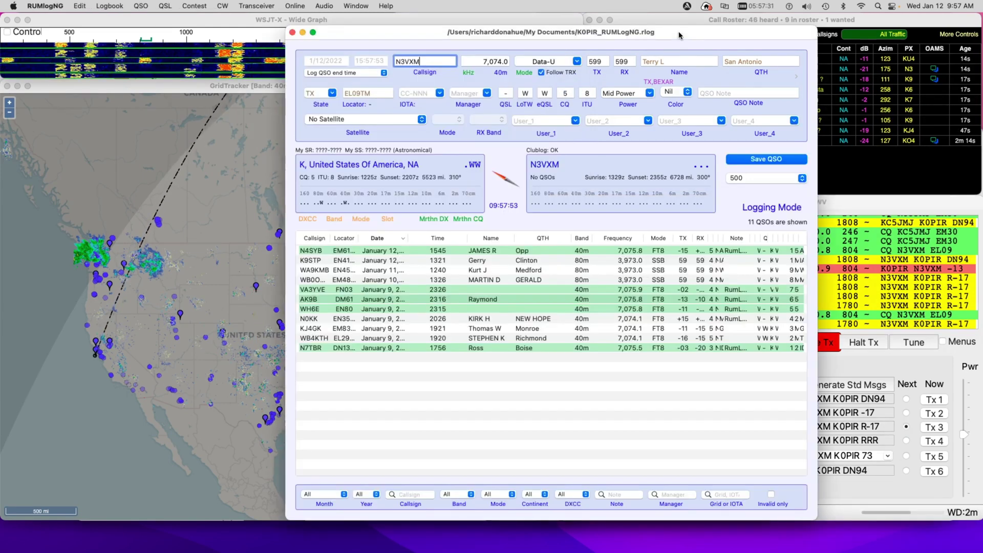
pyautogui.click(796, 77)
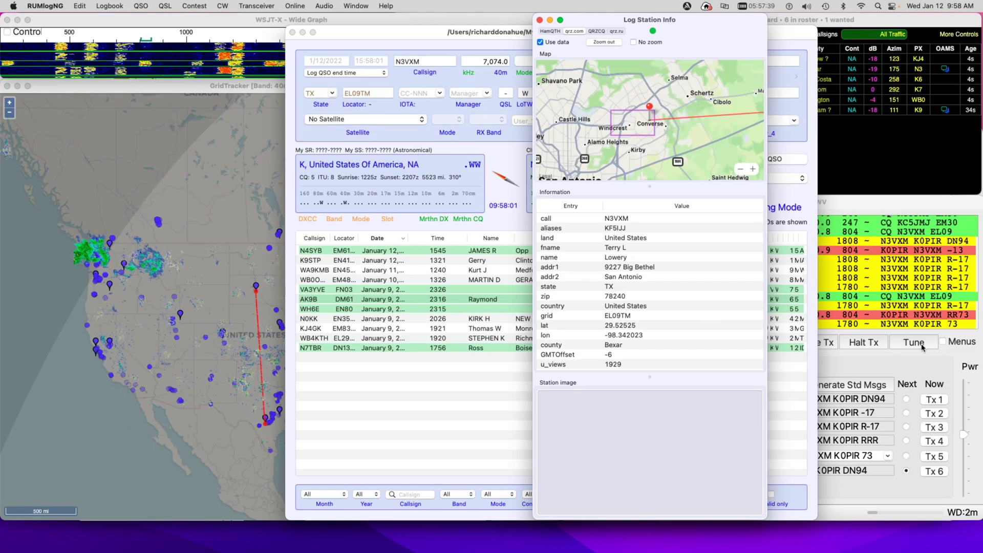
# Log the finished FT8 QSO with grid EL09 in WSJT-X, adding the operator's first name, and check the entry in RUMlogNG.
pyautogui.click(939, 371)
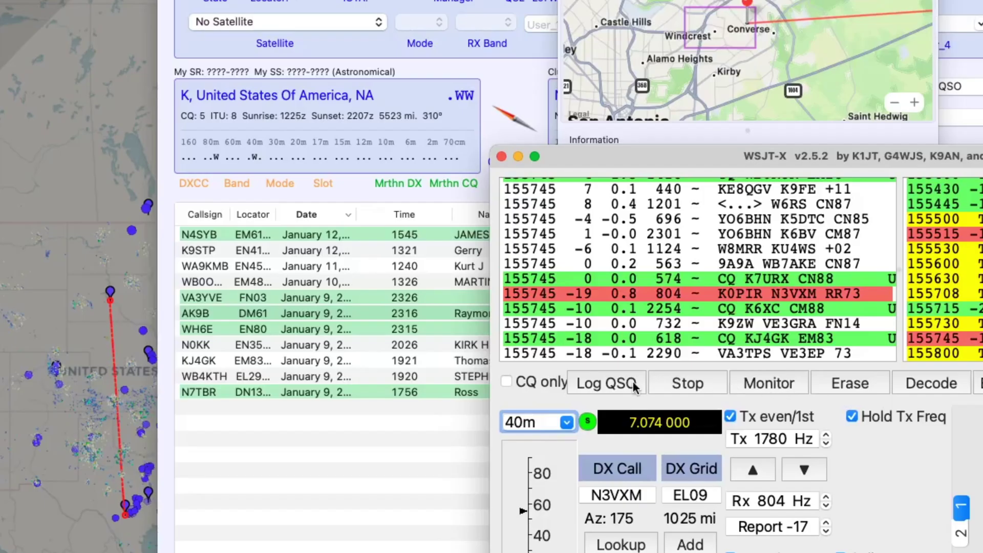
pyautogui.click(632, 382)
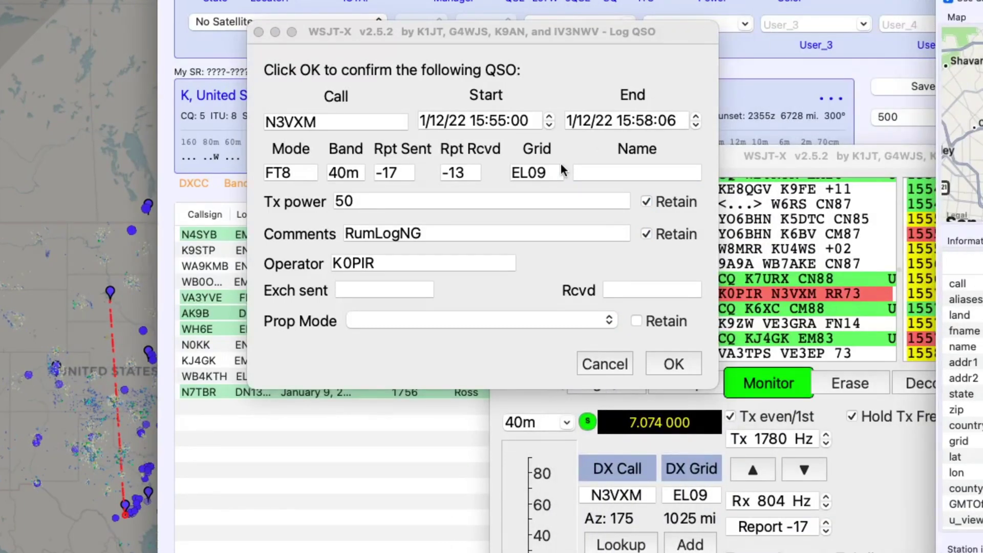
pyautogui.click(611, 172)
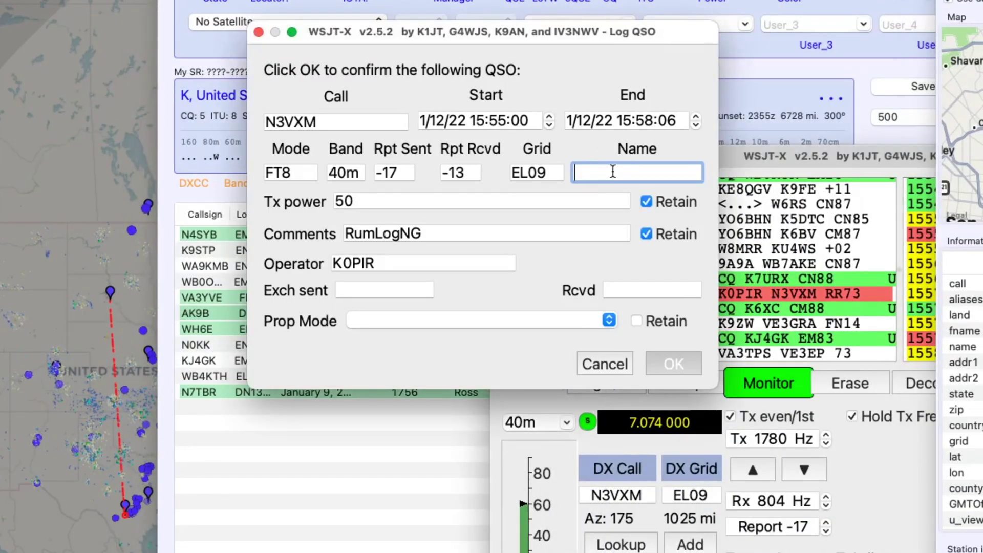
pyautogui.write('Terry')
pyautogui.click(672, 363)
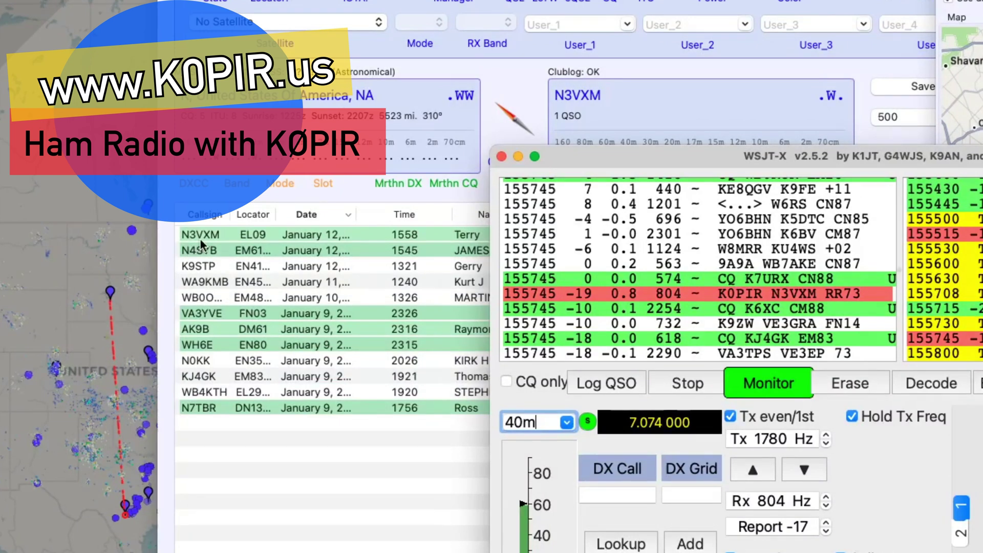
pyautogui.click(355, 200)
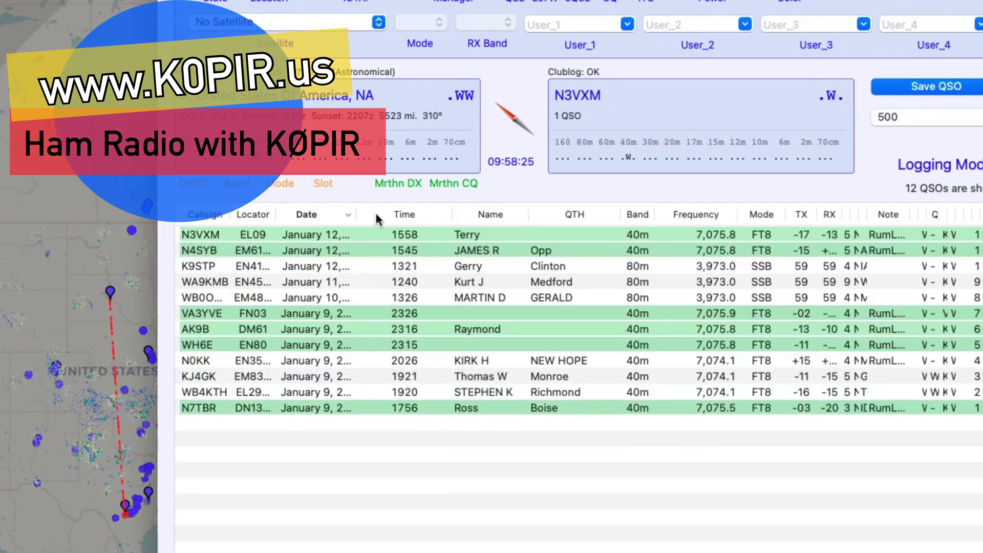